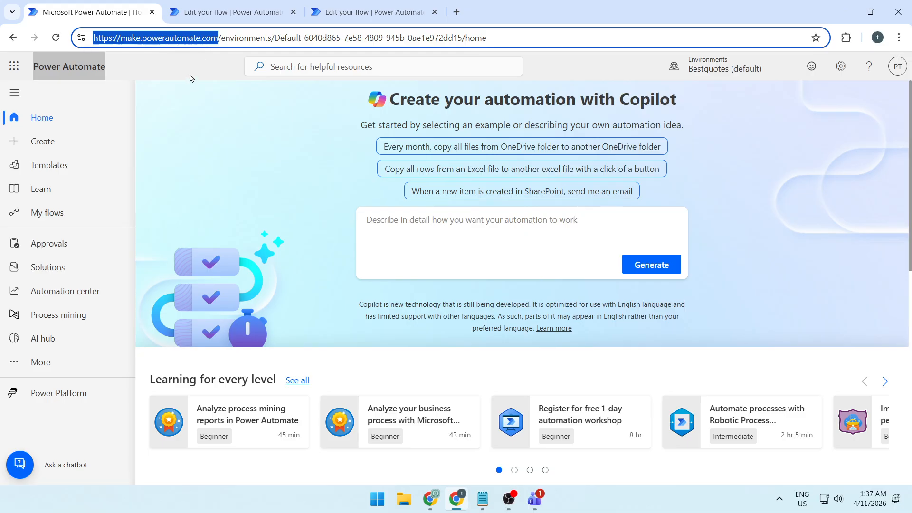
- Create an instant cloud flow named "Mention Multiple Users" that uses the "Manually trigger a flow" trigger
left_click(198, 69)
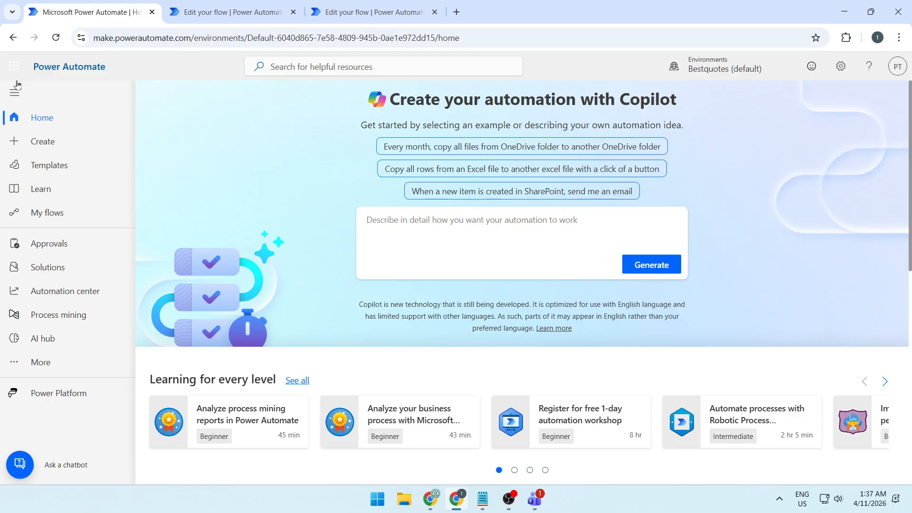
left_click(57, 141)
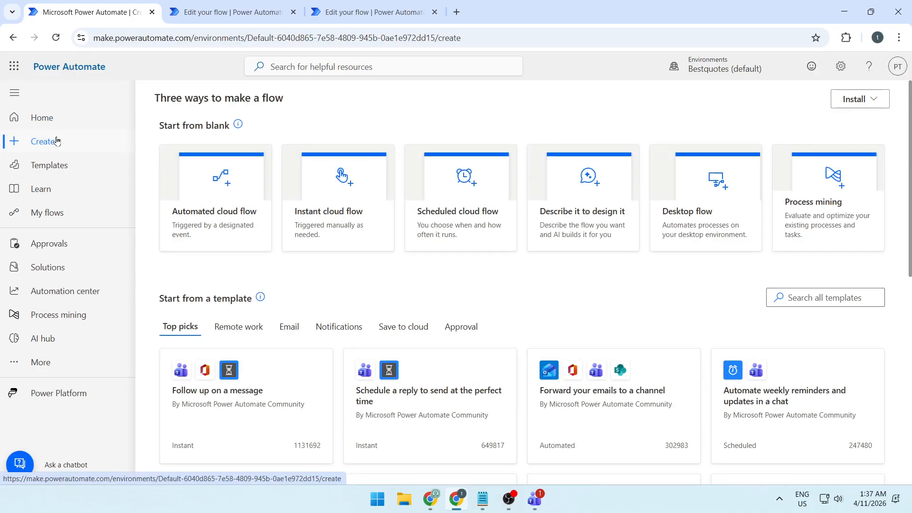
left_click(331, 220)
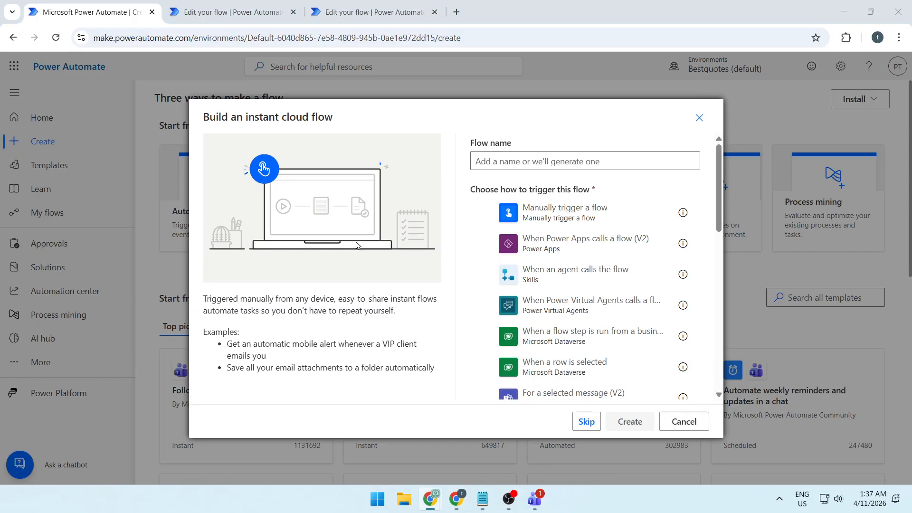
left_click(498, 162)
type("Mention Multiple Users")
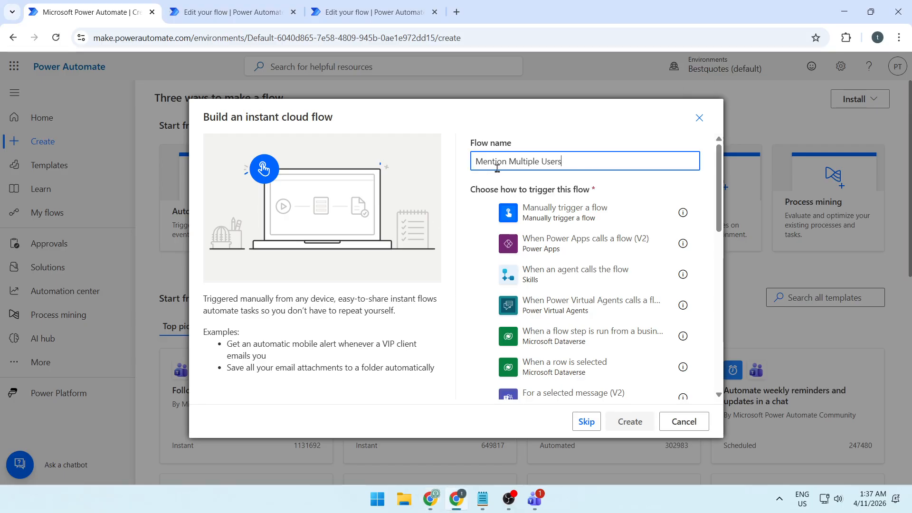
left_click(594, 180)
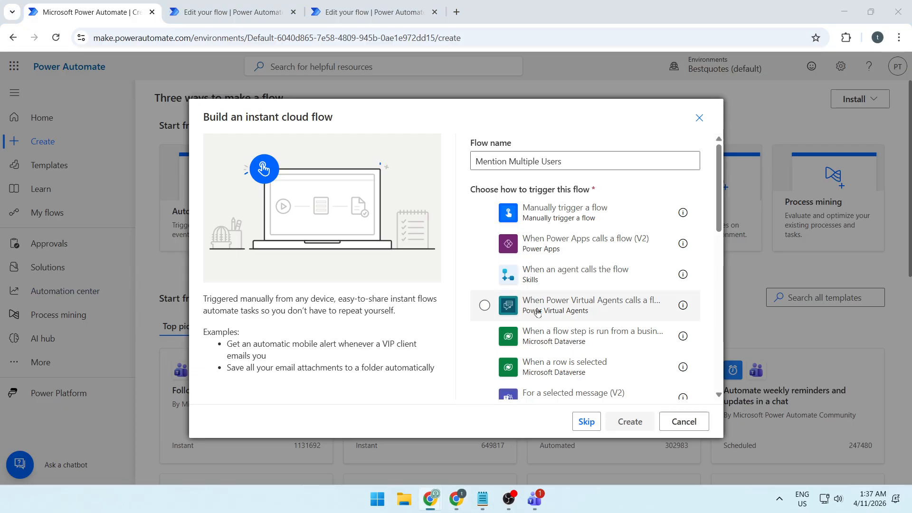
left_click(558, 218)
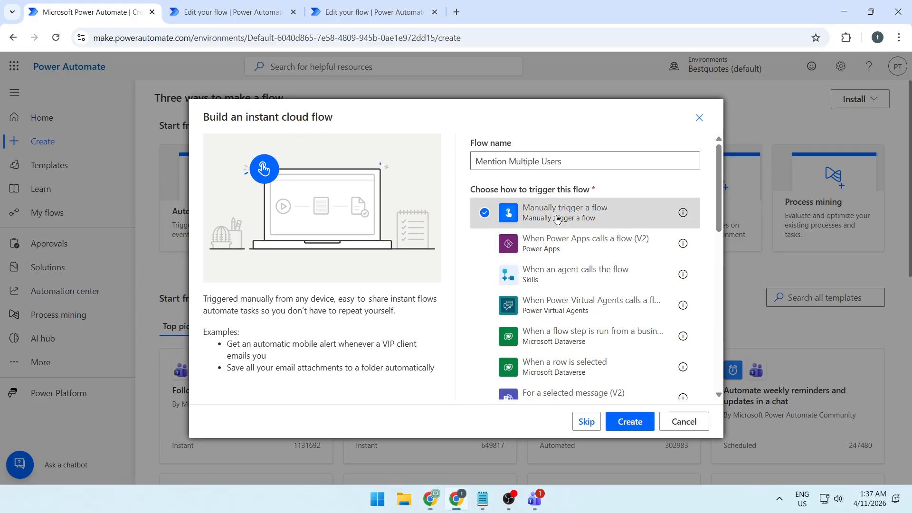
left_click(630, 422)
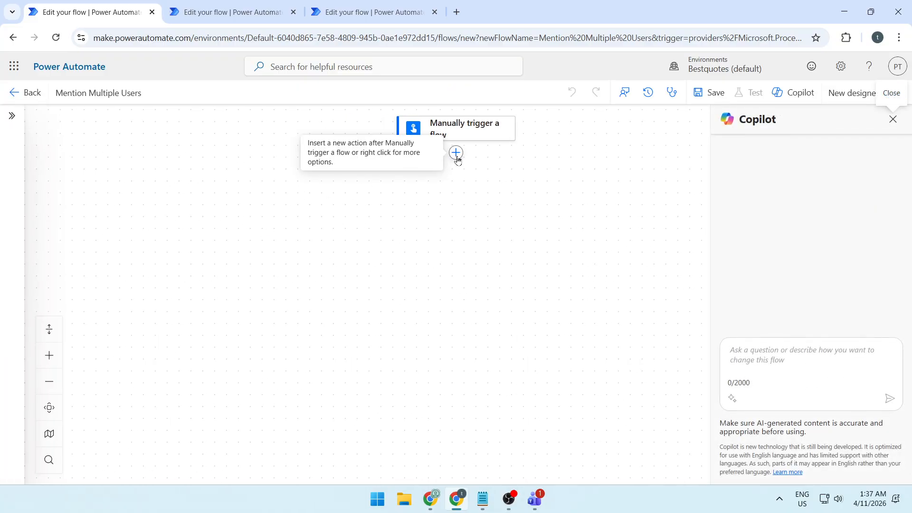
left_click(456, 153)
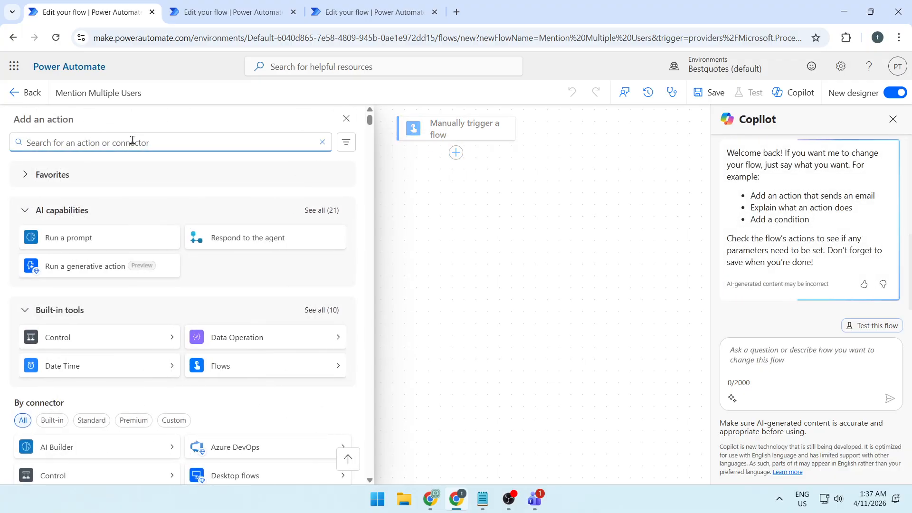
type("mention")
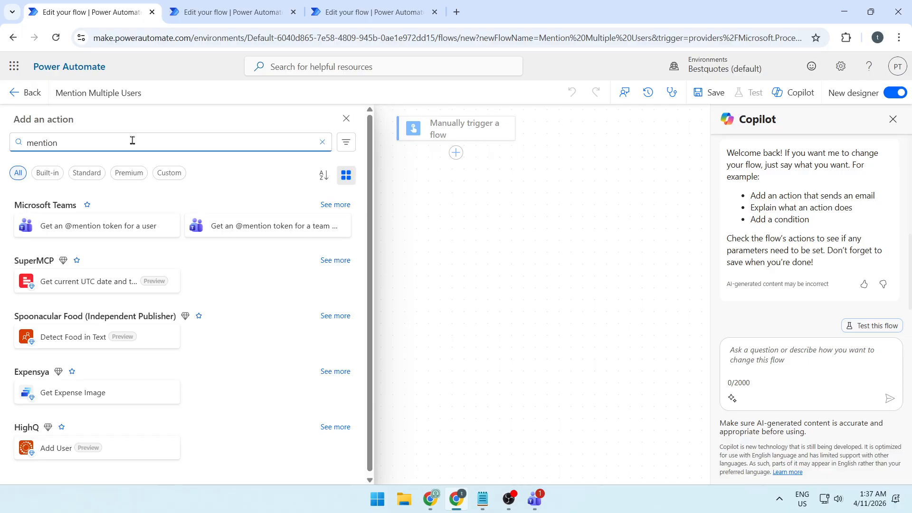
left_click(89, 231)
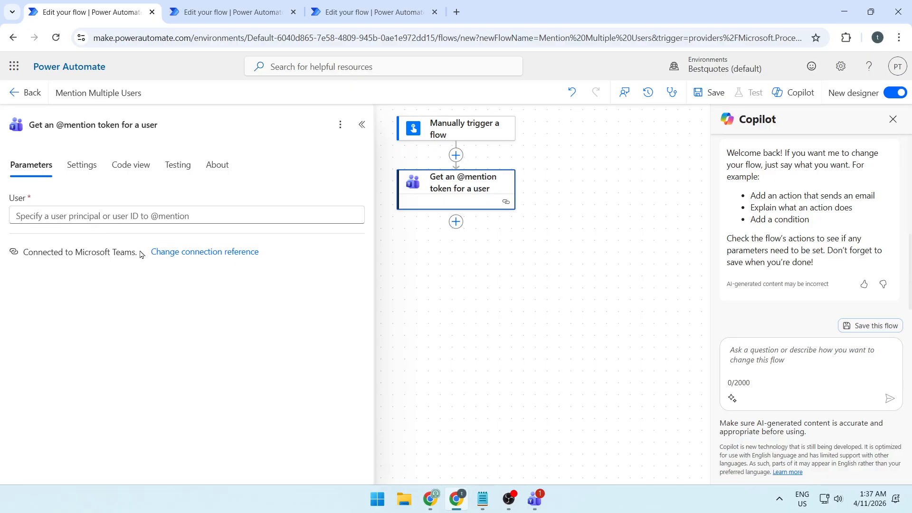
left_click_drag(141, 252, 19, 252)
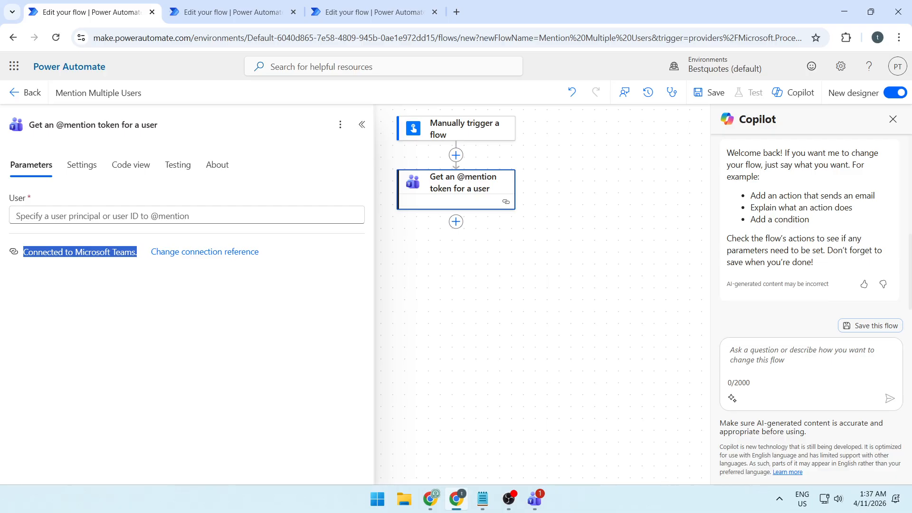
key("alt+Tab")
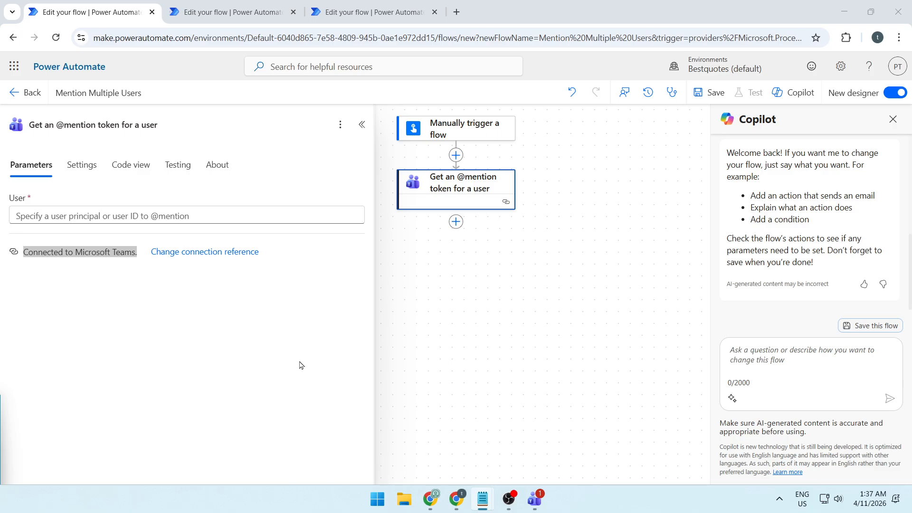
left_click(157, 215)
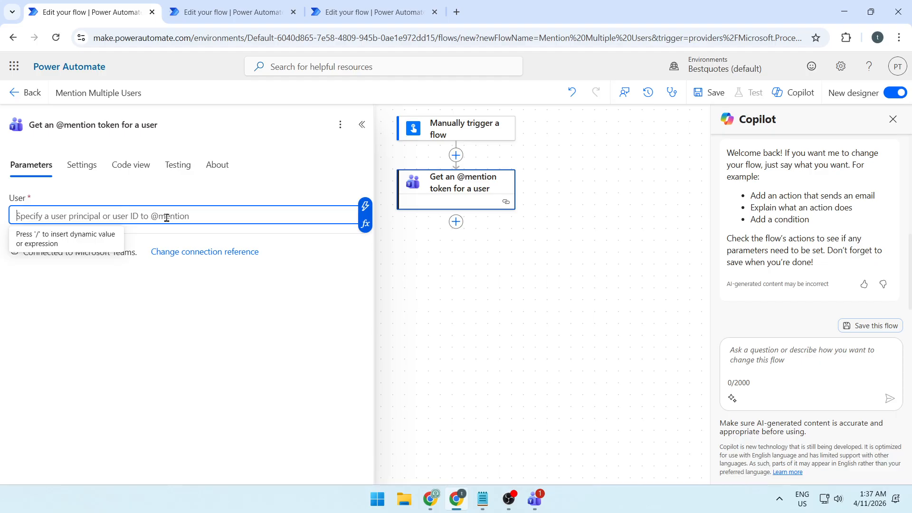
key("ctrl+v")
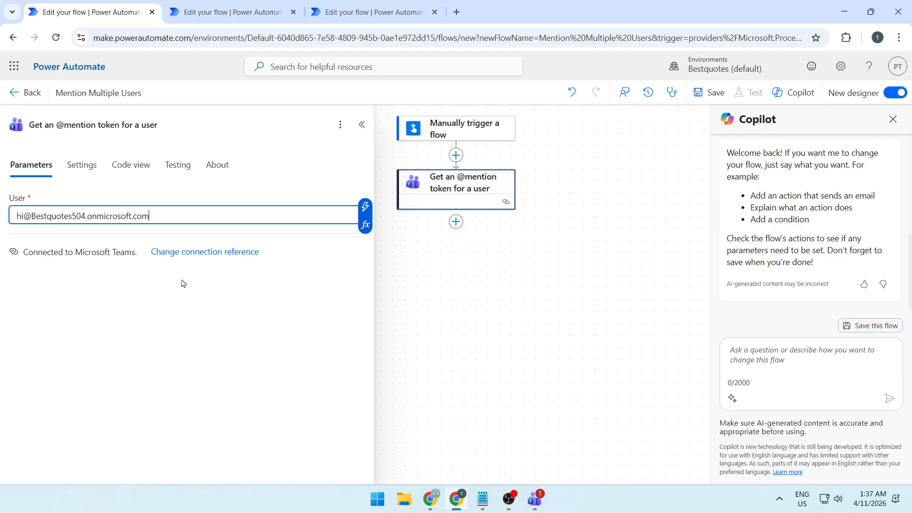
left_click(457, 228)
type("mention")
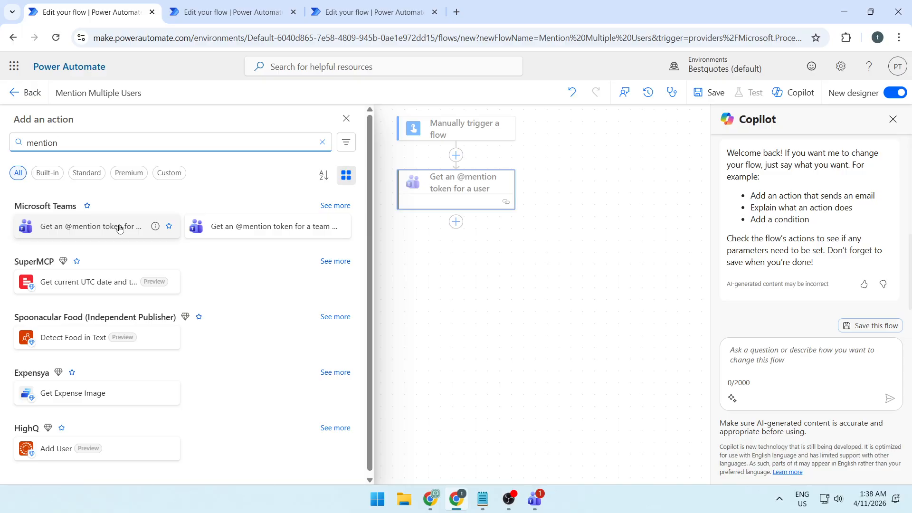
left_click(118, 228)
left_click(70, 219)
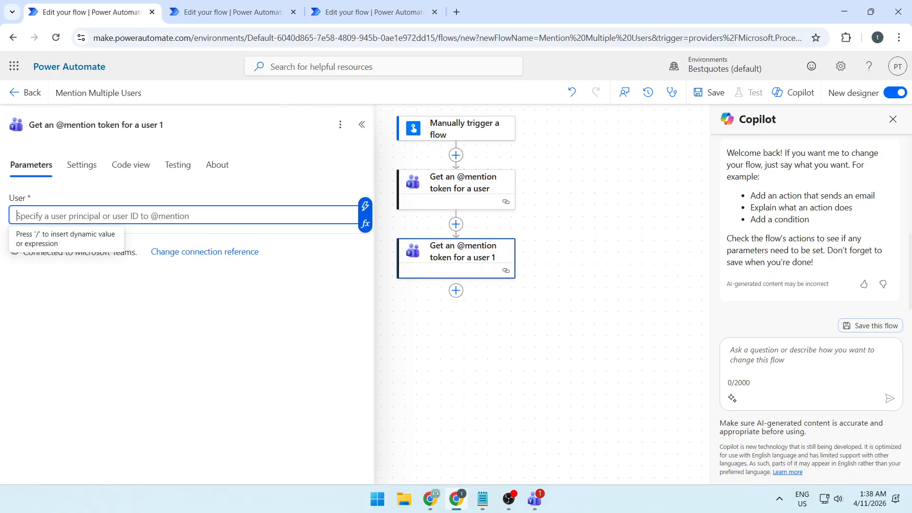
key("alt+Tab")
left_click(122, 215)
key("ctrl+v")
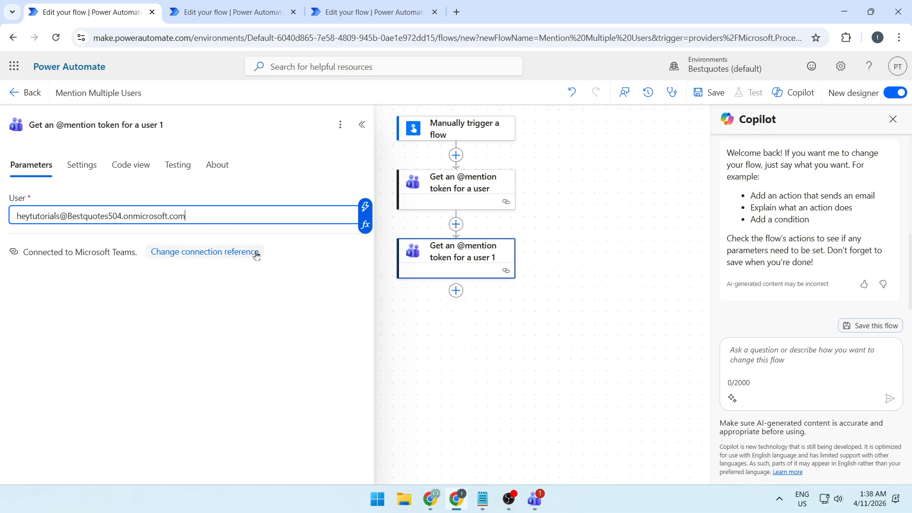
key("alt+Tab")
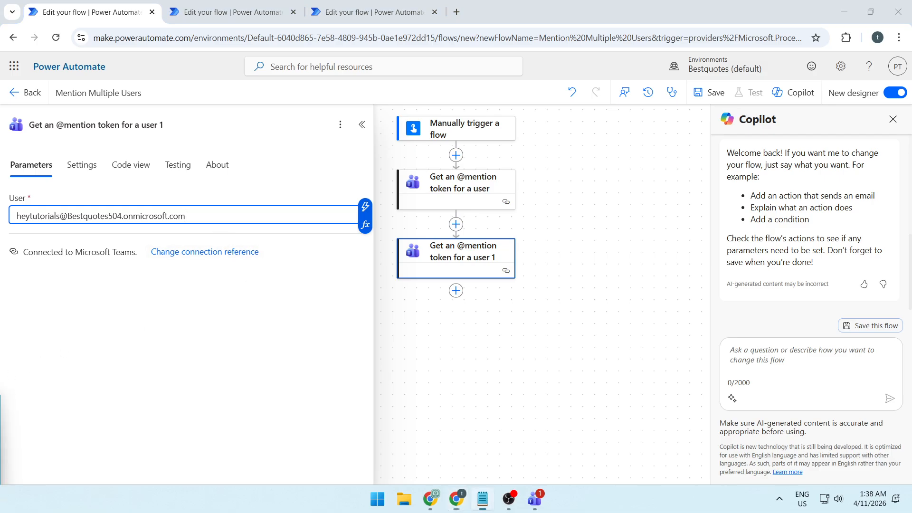
left_click(455, 291)
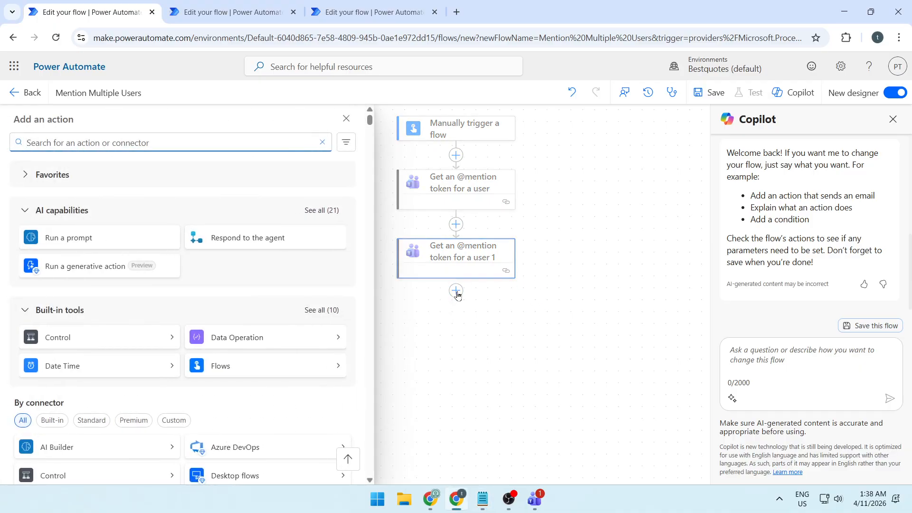
type("mention")
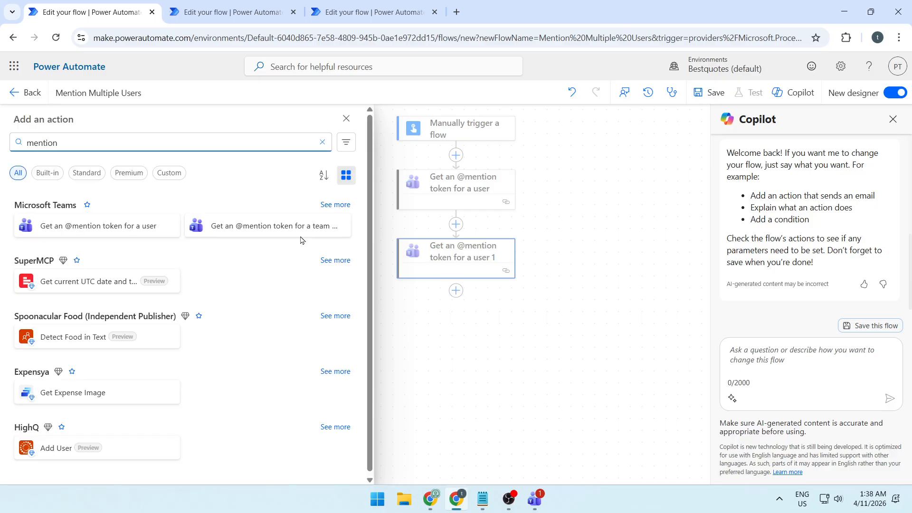
left_click(88, 232)
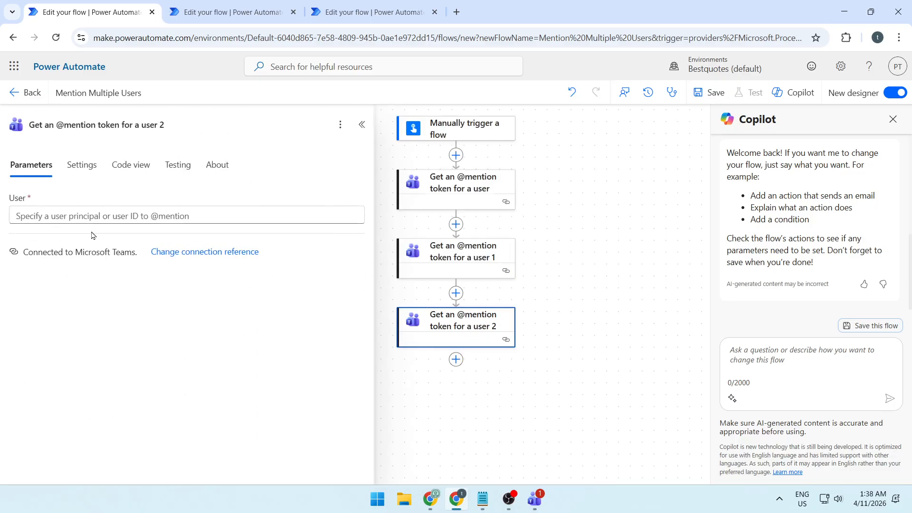
left_click(116, 216)
key("ctrl+v")
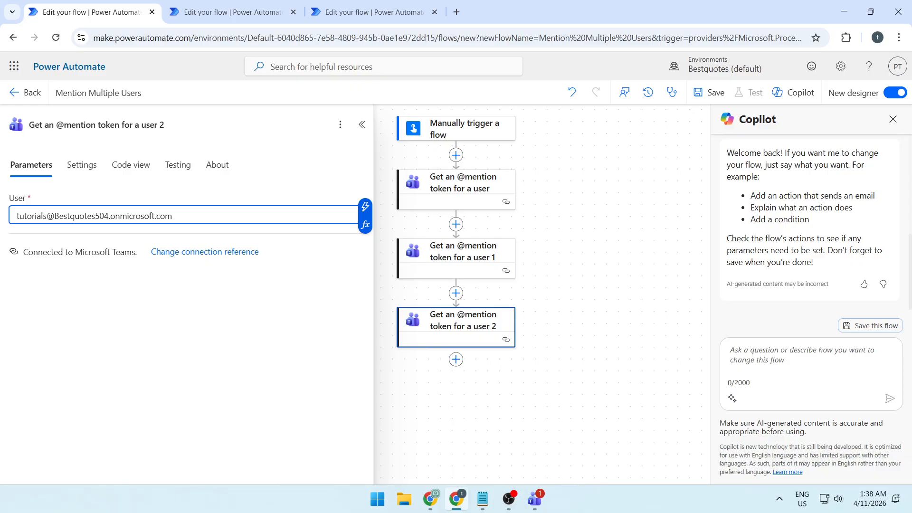
key("alt+Tab")
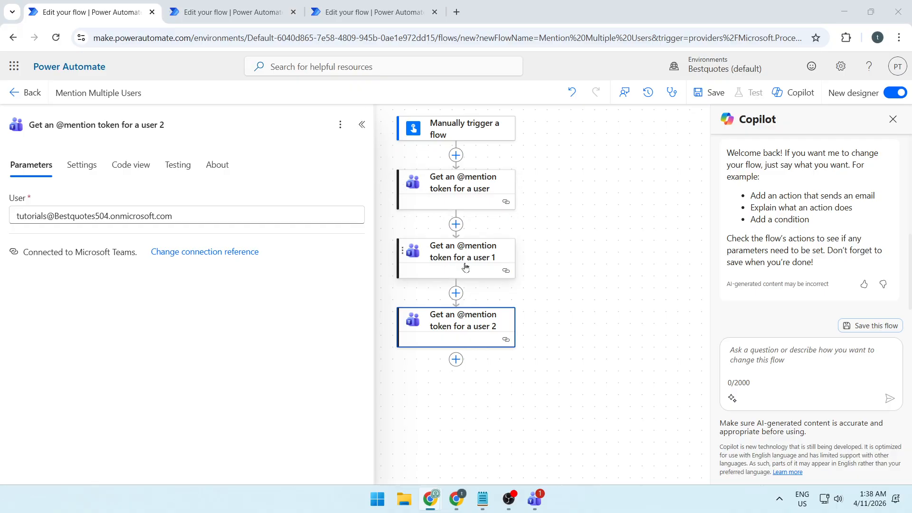
- Add the Microsoft Teams "Post message in a chat or channel" action after the third mention token action
left_click(456, 359)
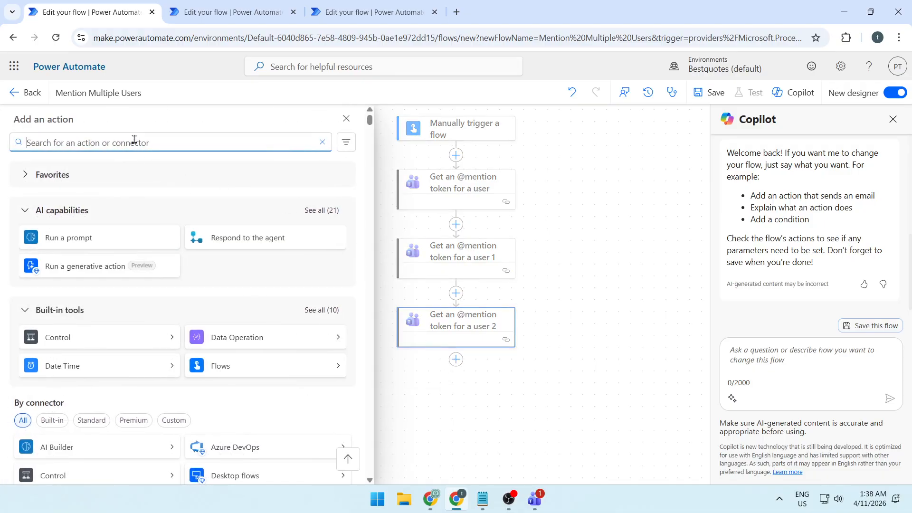
type("post message")
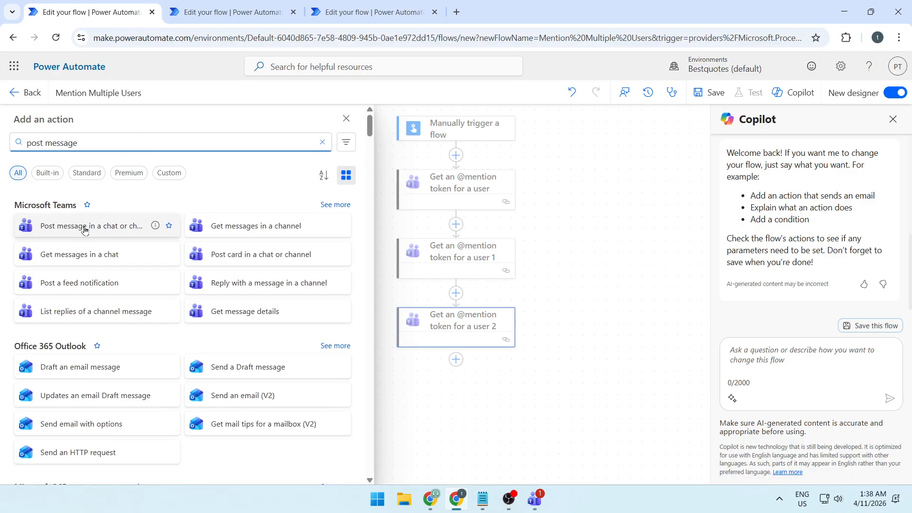
left_click(109, 230)
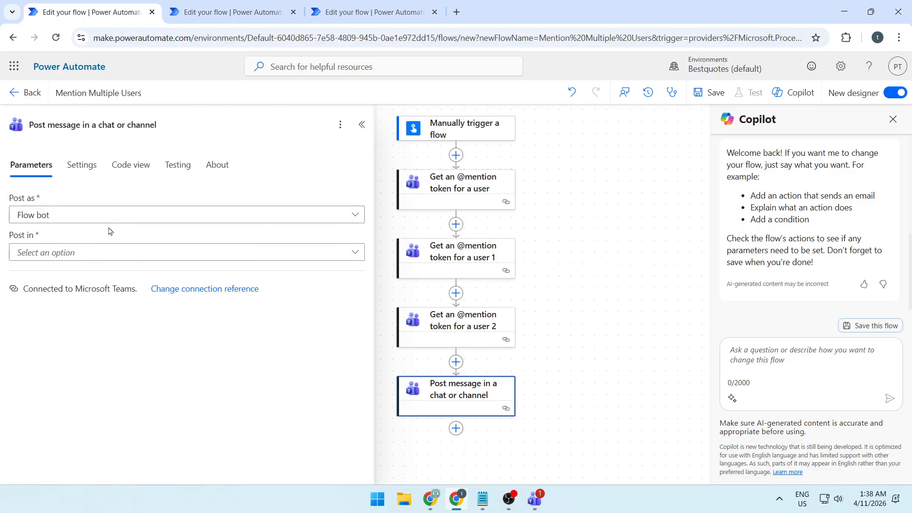
- Configure the message action to post as User in a Channel, with team Q2 Product Launch and channel General
left_click(82, 217)
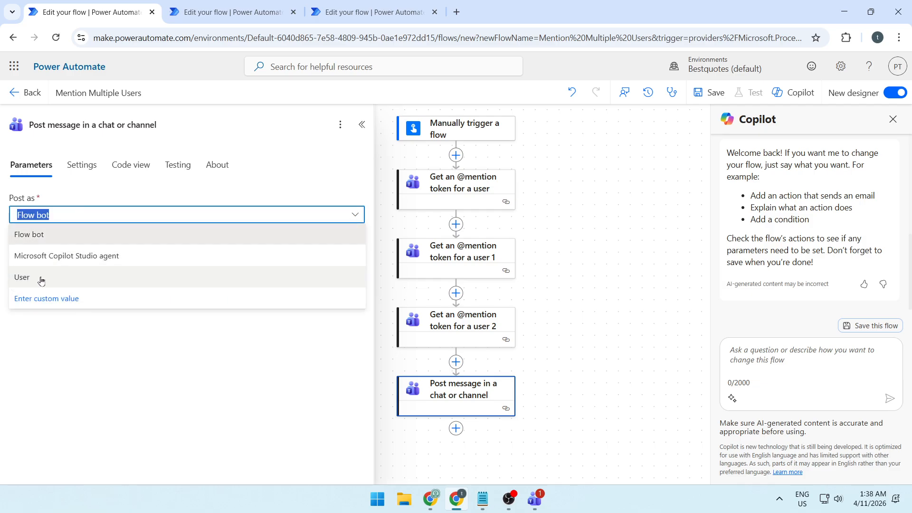
left_click(75, 279)
left_click(87, 256)
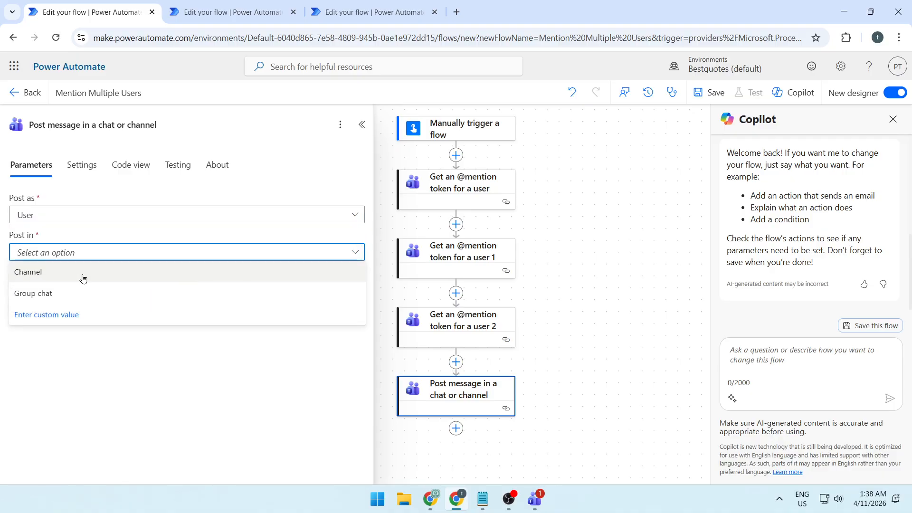
left_click(82, 277)
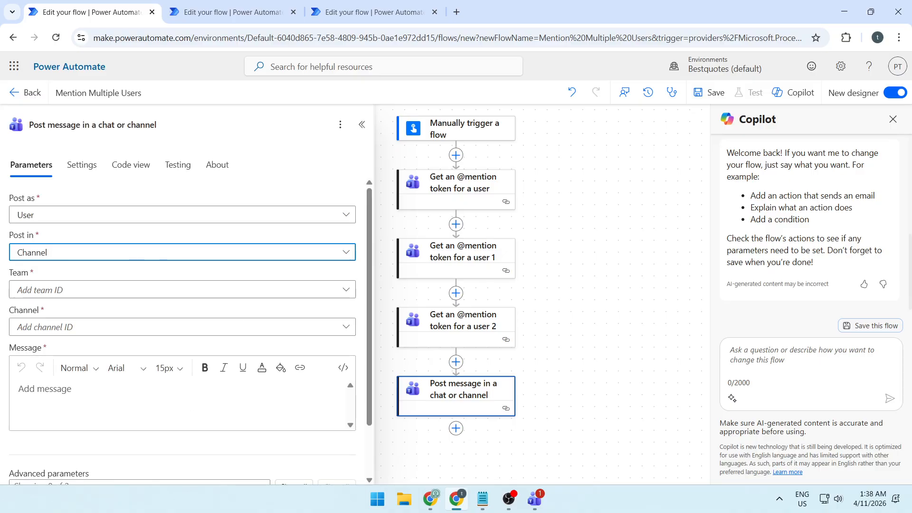
left_click(98, 290)
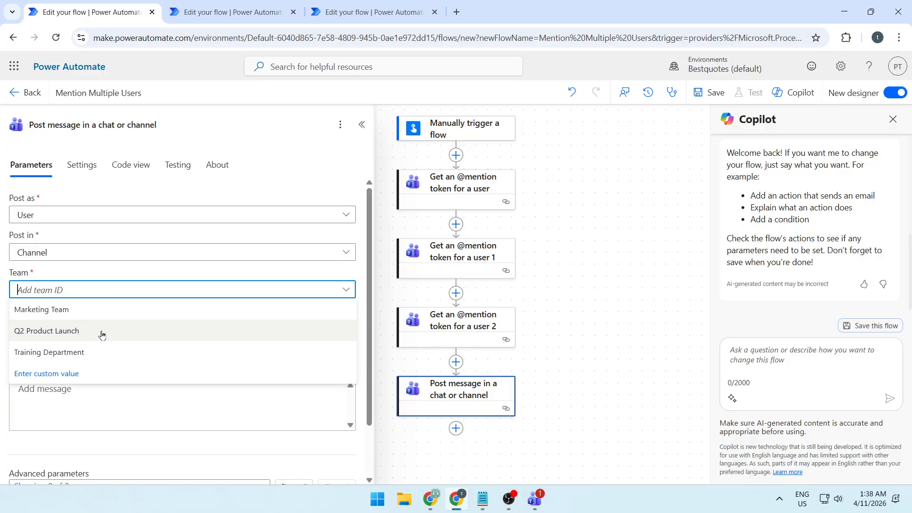
left_click(102, 335)
left_click(110, 328)
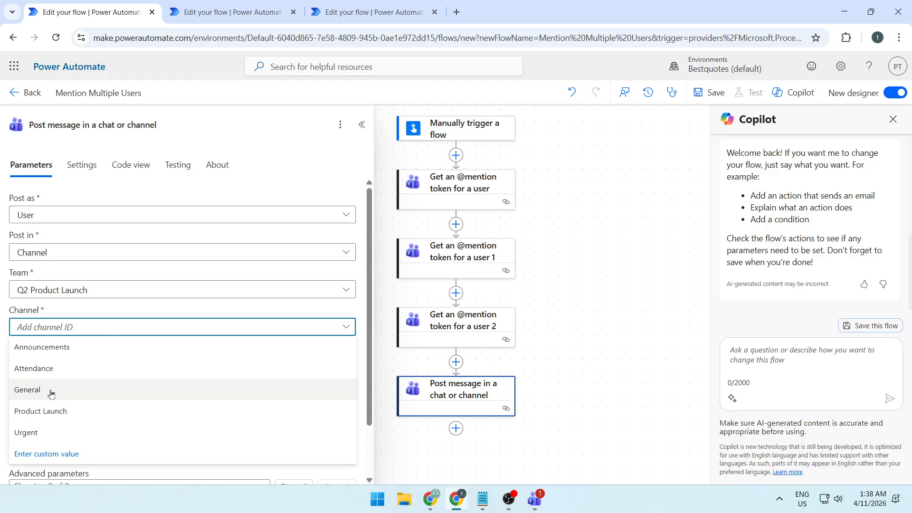
left_click(50, 390)
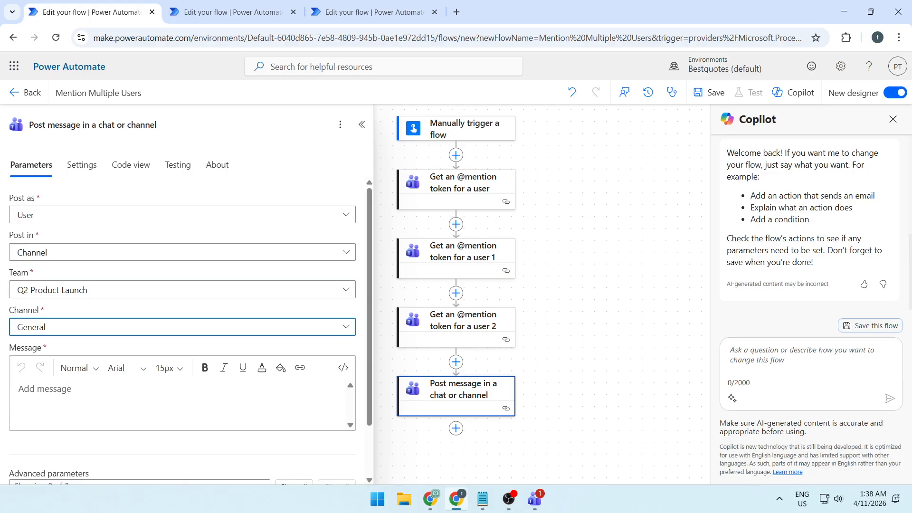
left_click(76, 368)
left_click(89, 397)
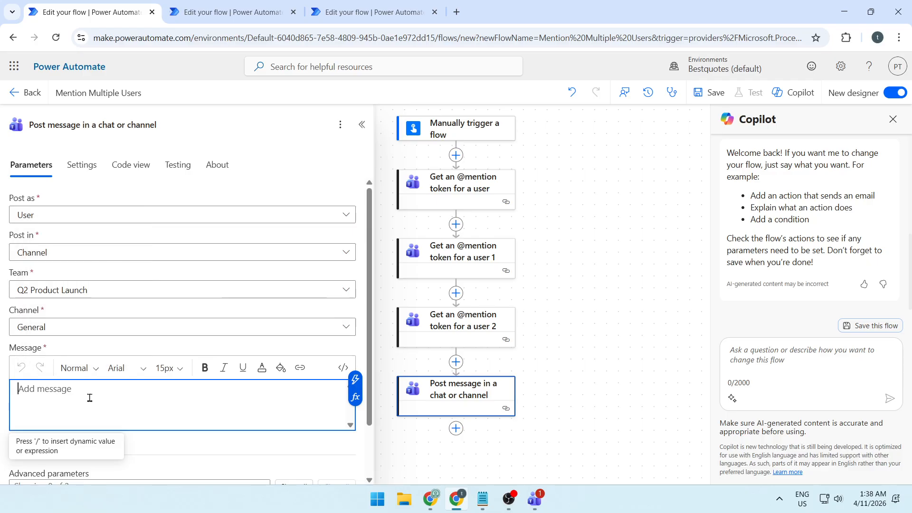
type("Hi")
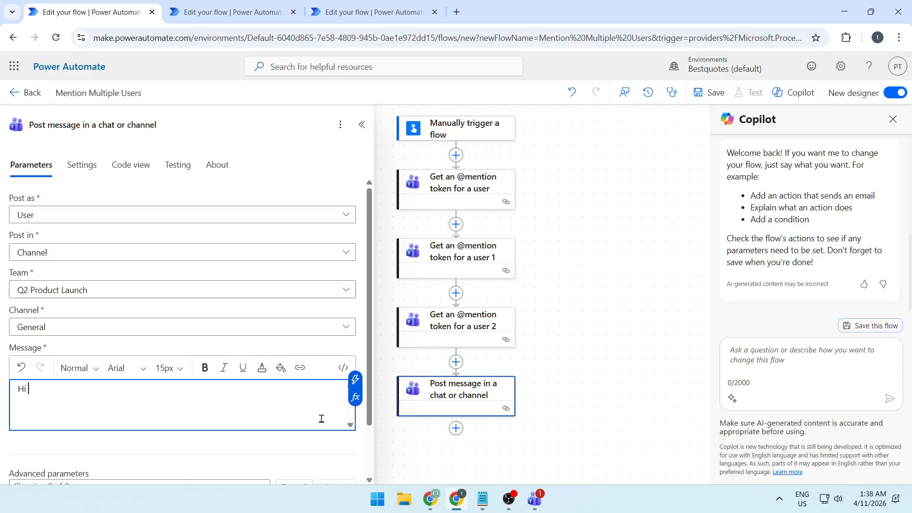
left_click(354, 381)
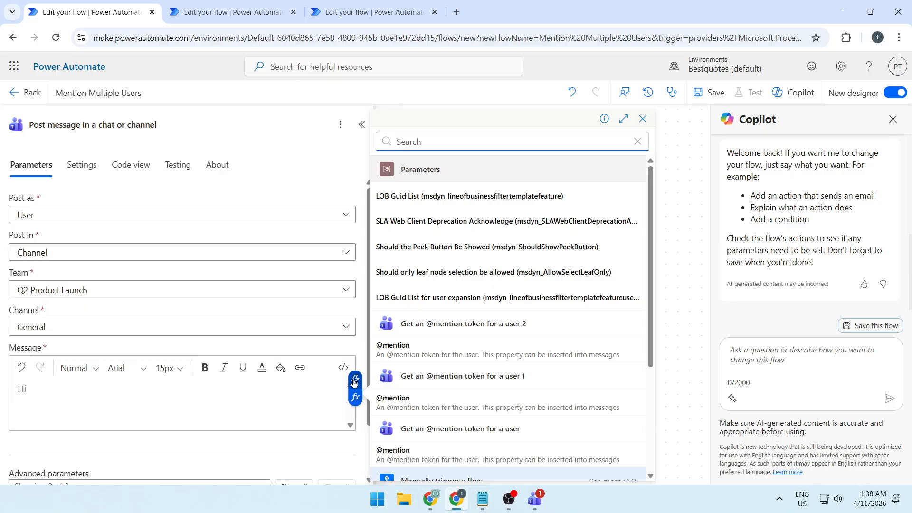
left_click(406, 352)
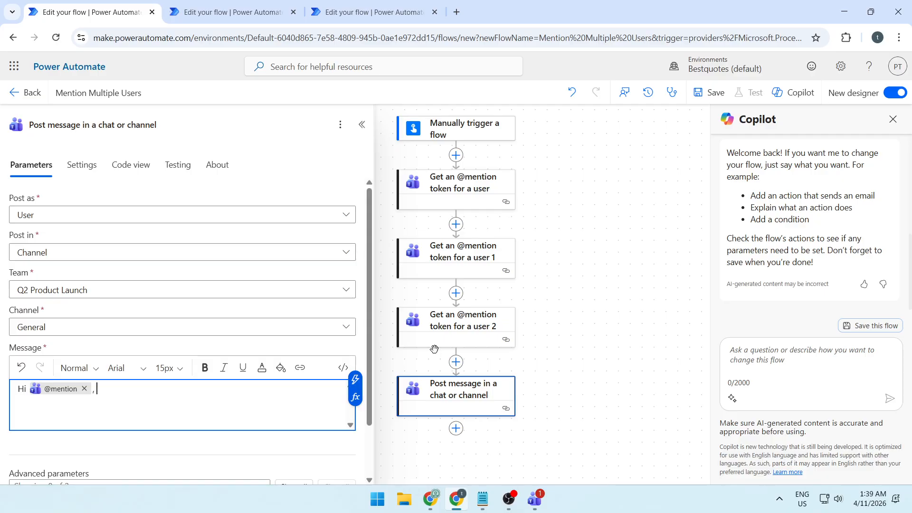
left_click(356, 379)
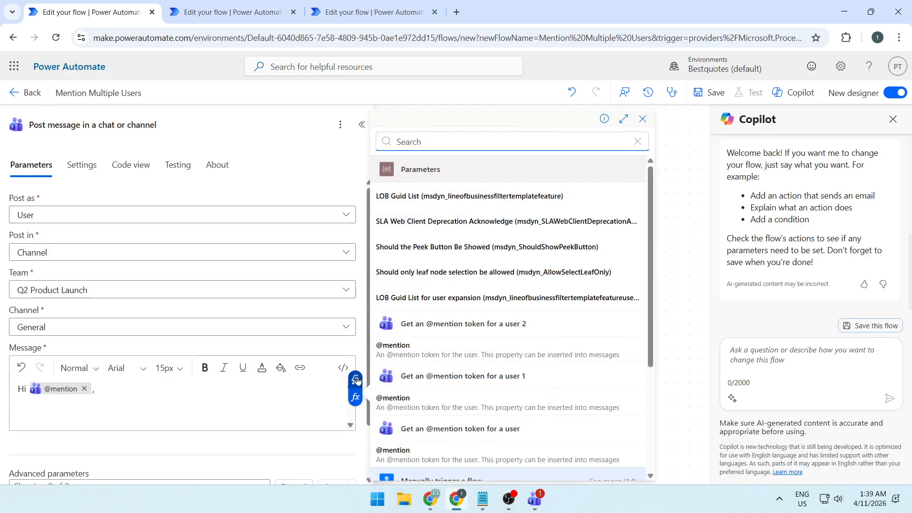
left_click(417, 403)
type(",")
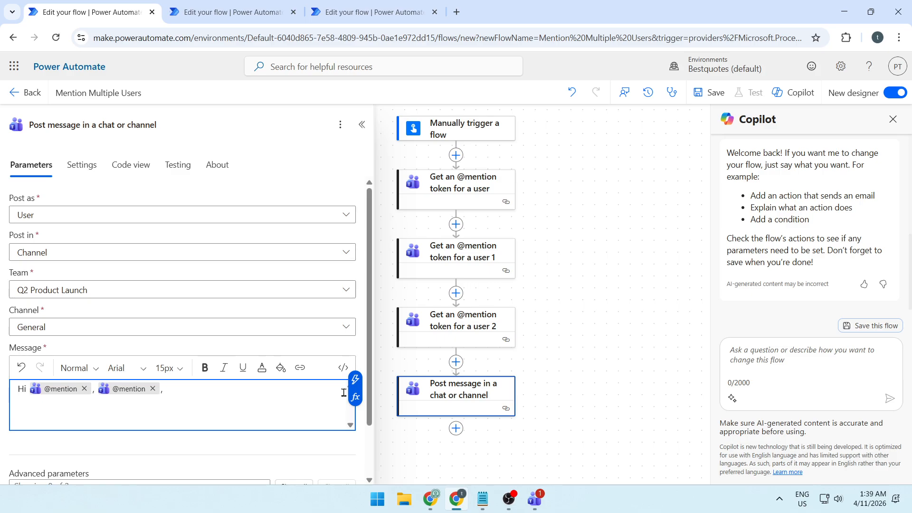
left_click(355, 380)
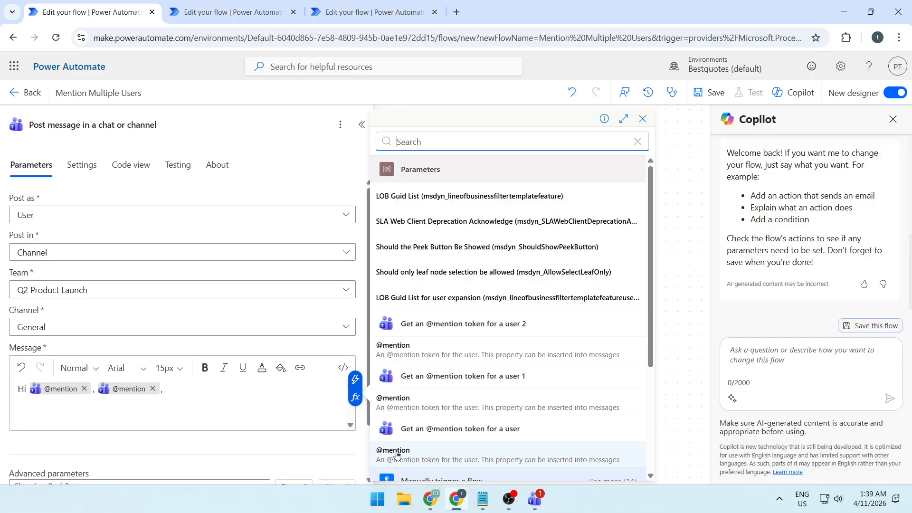
left_click(414, 457)
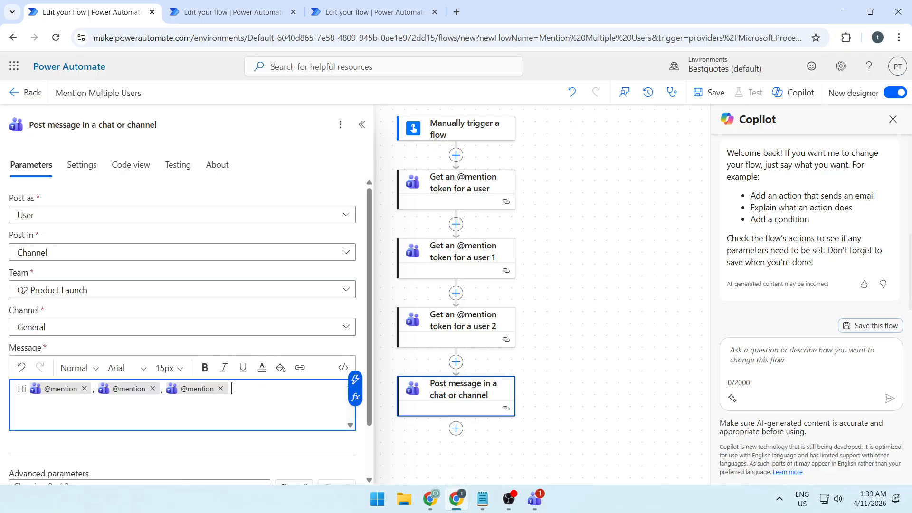
- Complete the message after the three mentions with "— please review the latest draft by Friday."
key("alt+Tab")
type("— please review the latest draft by Friday")
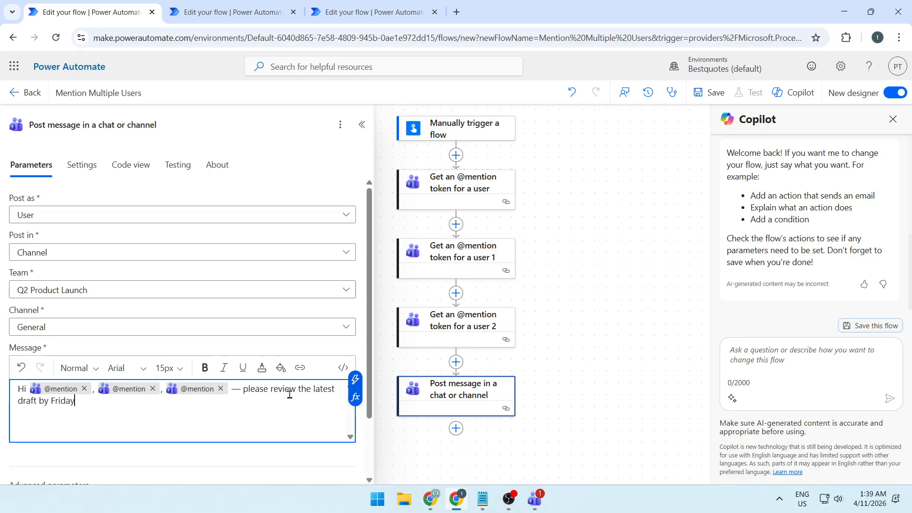
type(".")
left_click(228, 390, "shift")
left_click(239, 408)
- Save the flow and run it as a manual test
left_click(714, 96)
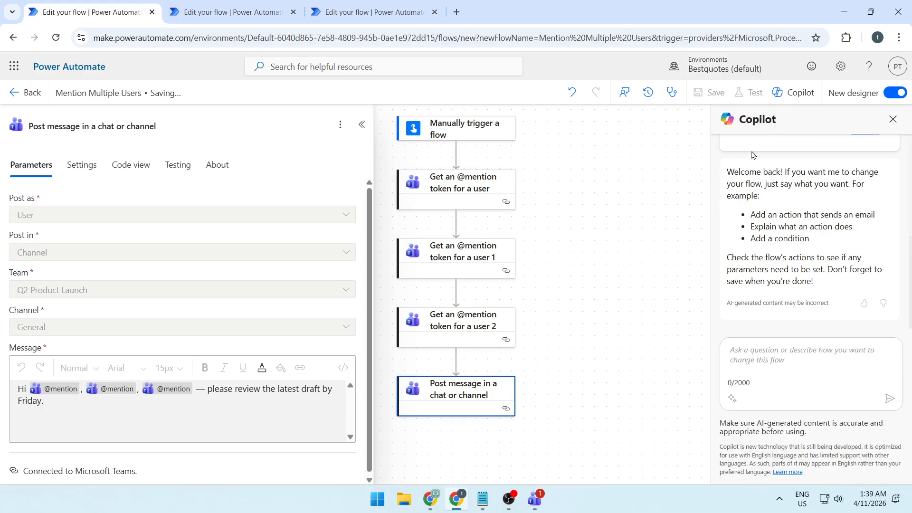
left_click(752, 94)
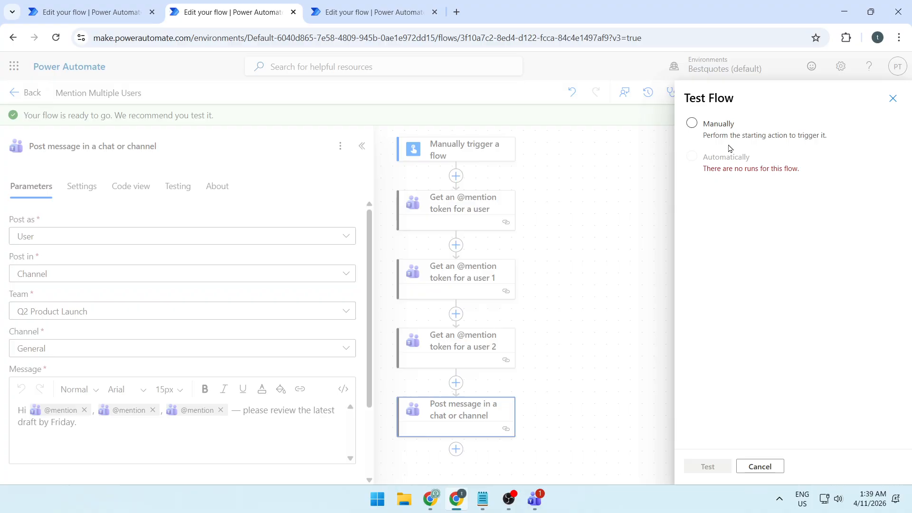
left_click(718, 126)
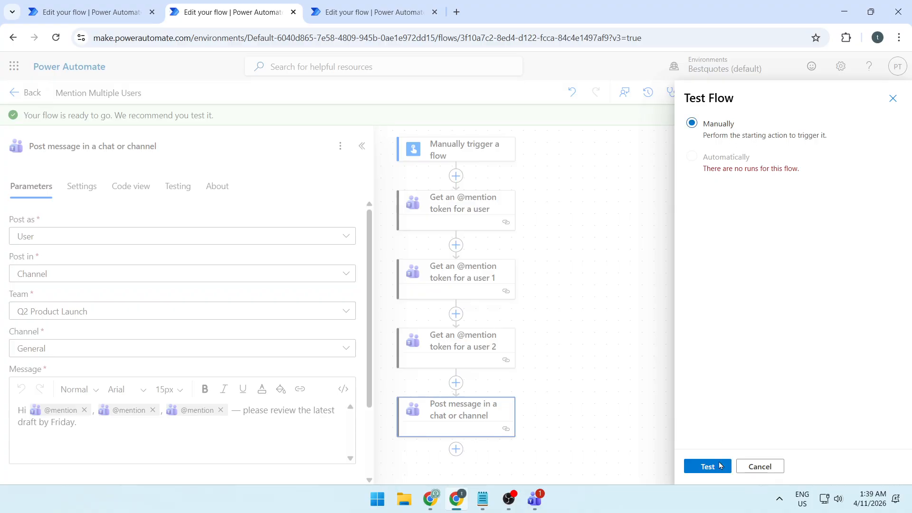
left_click(719, 465)
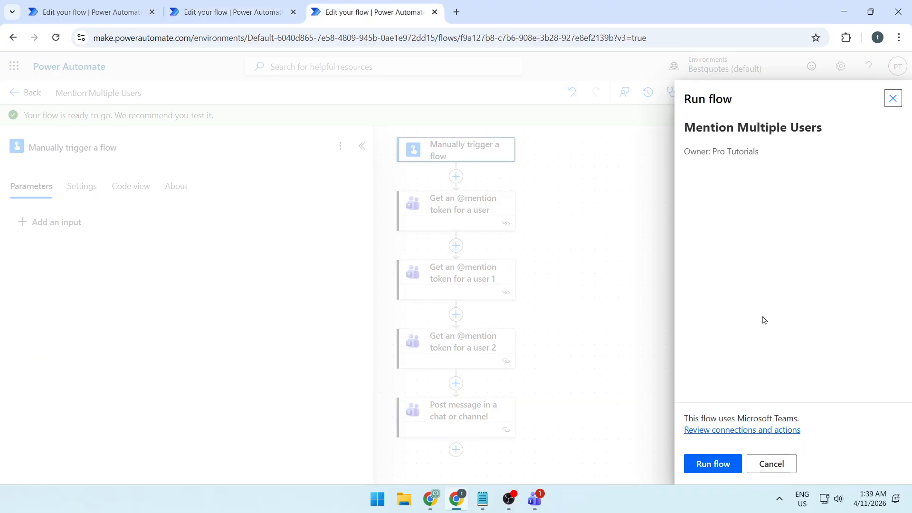
left_click(717, 464)
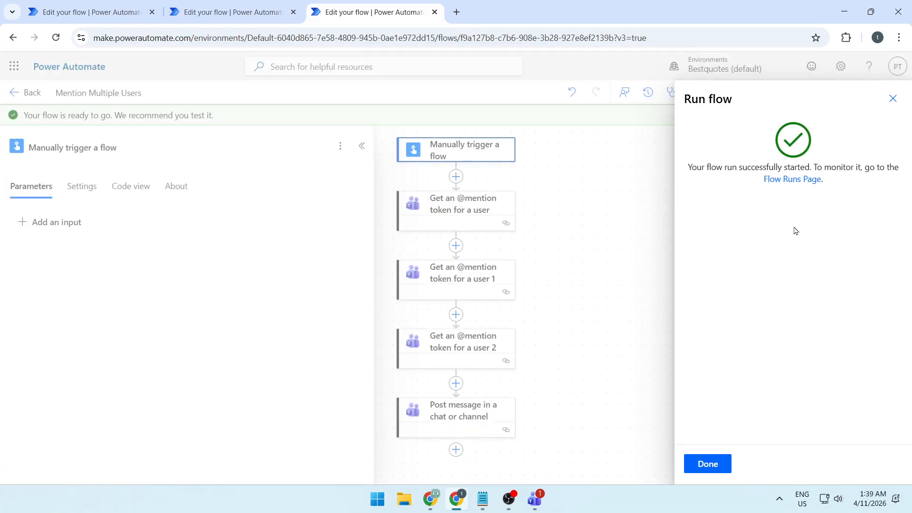
- Switch to Microsoft Teams and check the newest post in the General channel of Q2 Product Launch
left_click(535, 499)
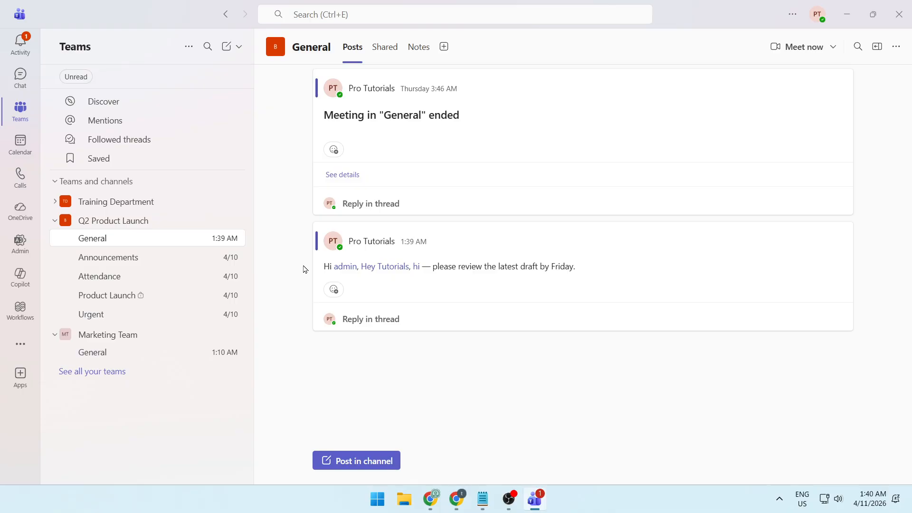
left_click_drag(341, 245, 596, 328)
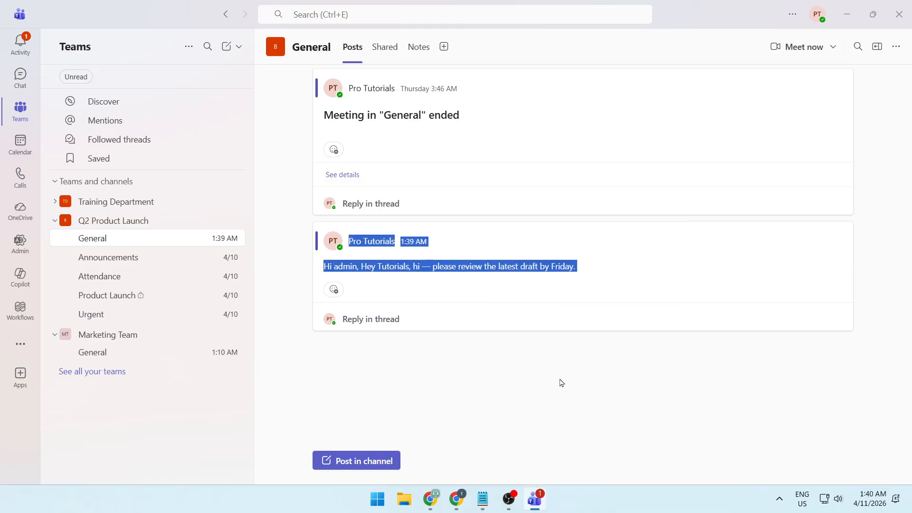
left_click(562, 383)
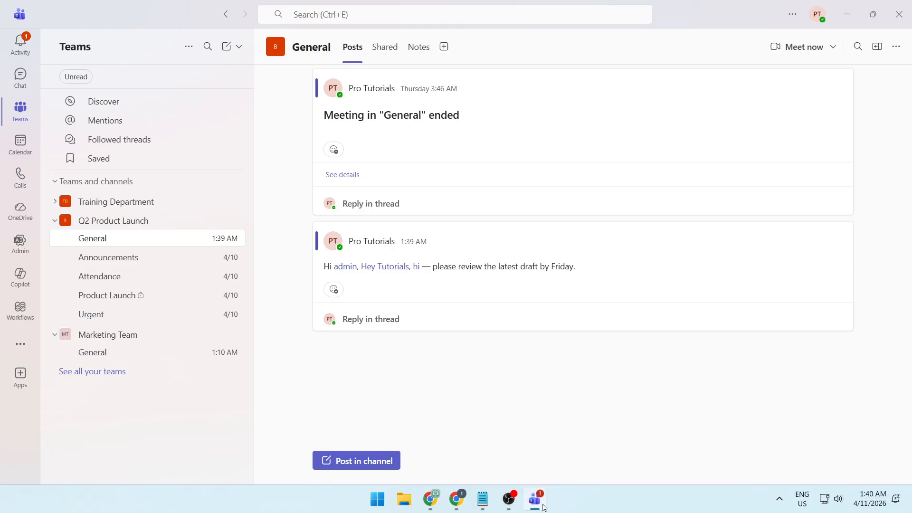
left_click(535, 498)
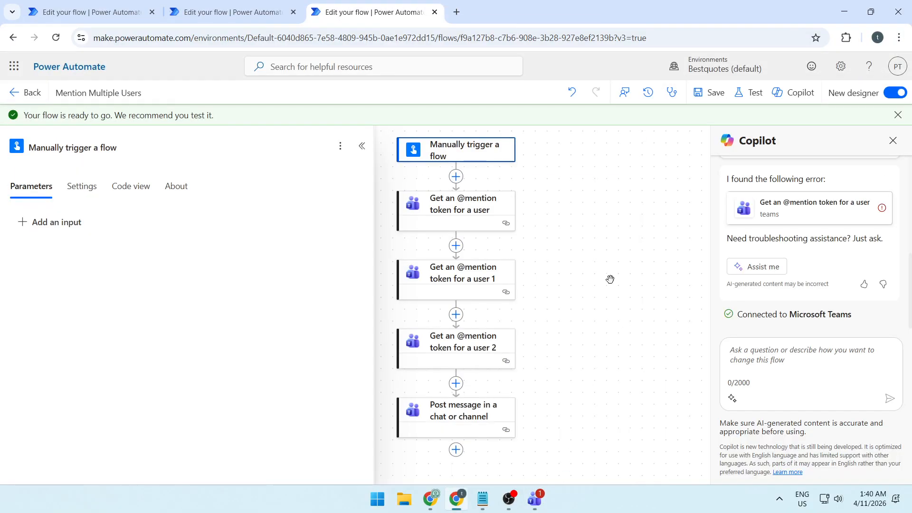
left_click(476, 211)
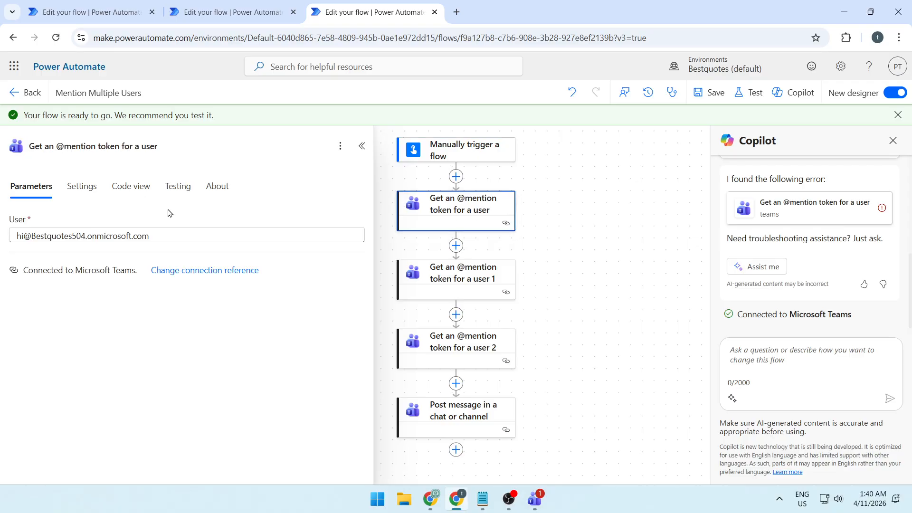
left_click(203, 238)
key("ctrl+a")
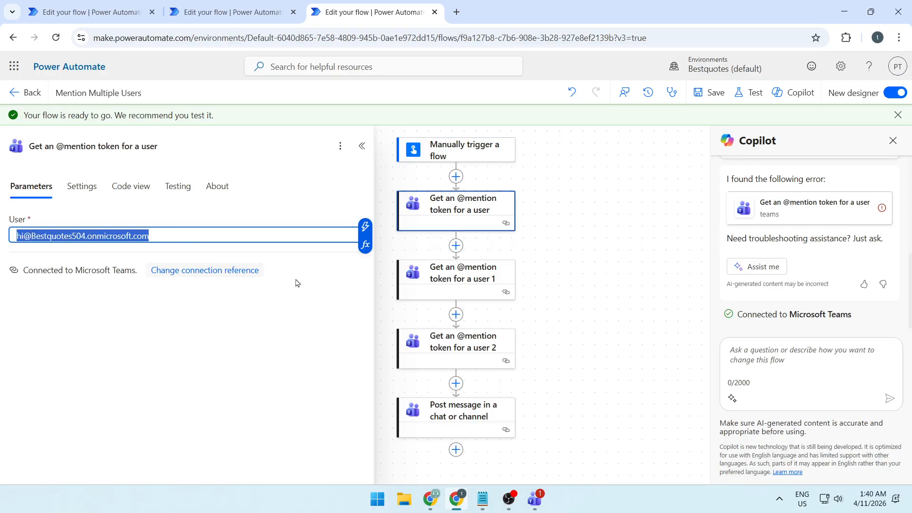
left_click(472, 284)
left_click(207, 235)
key("ctrl+a")
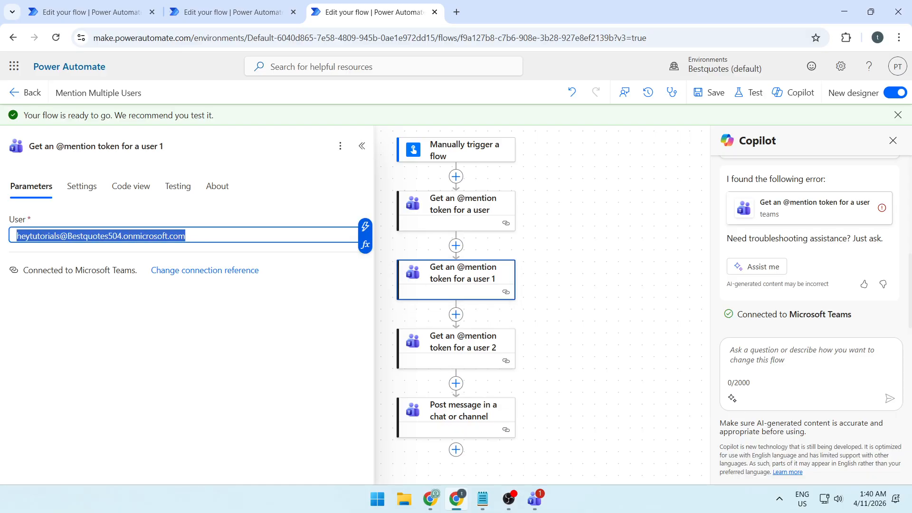
left_click(473, 349)
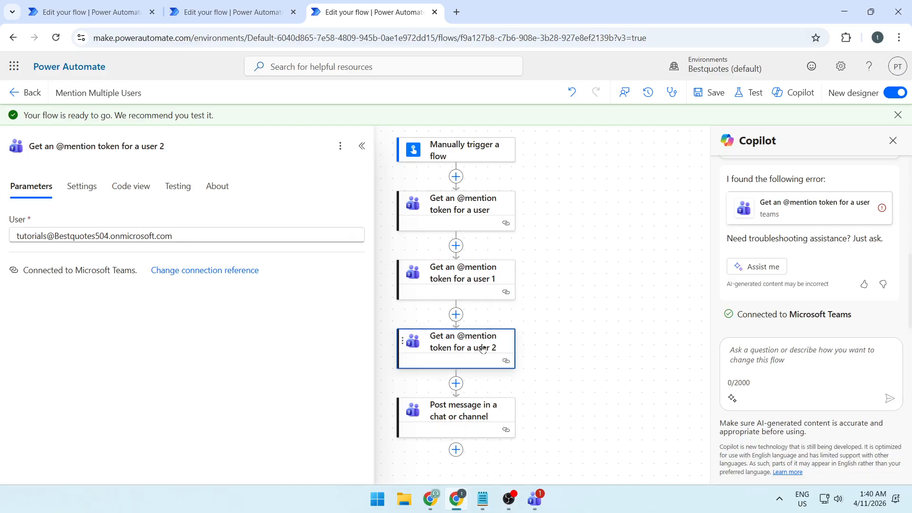
left_click(221, 235)
key("ctrl+a")
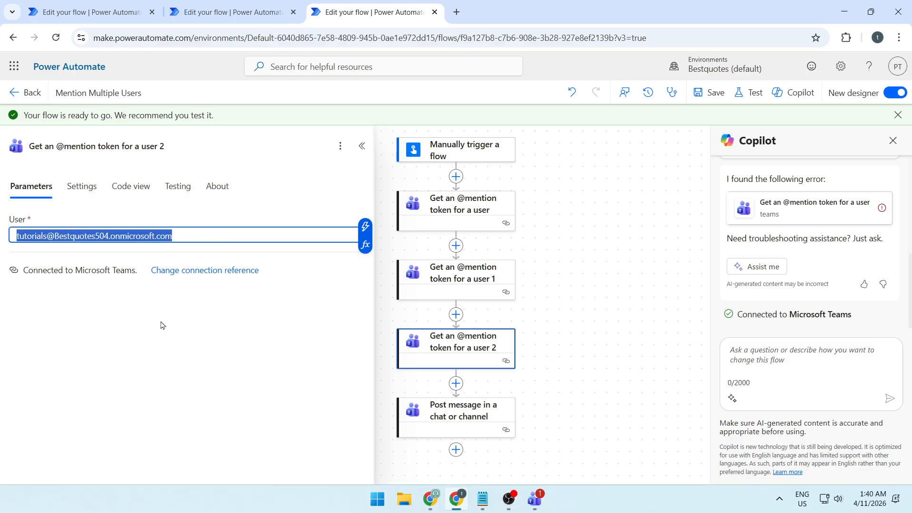
left_click(440, 421)
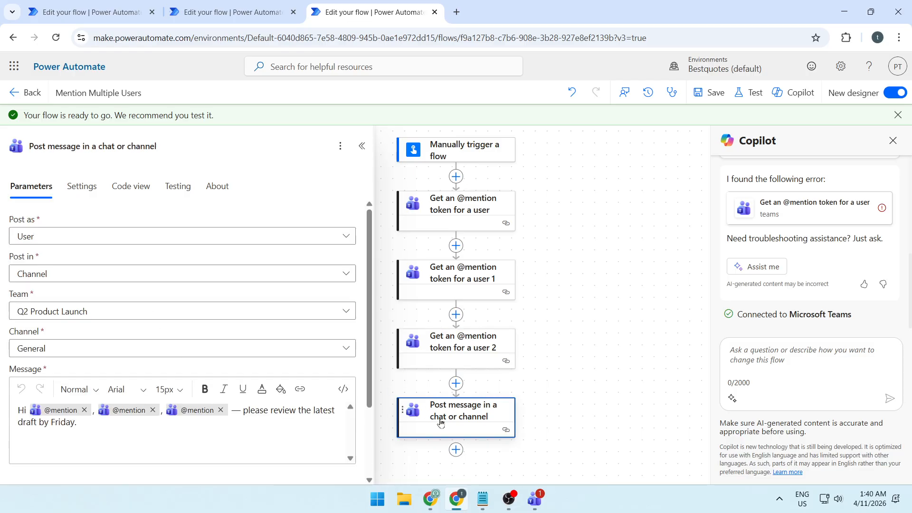
mouse_move(60, 412)
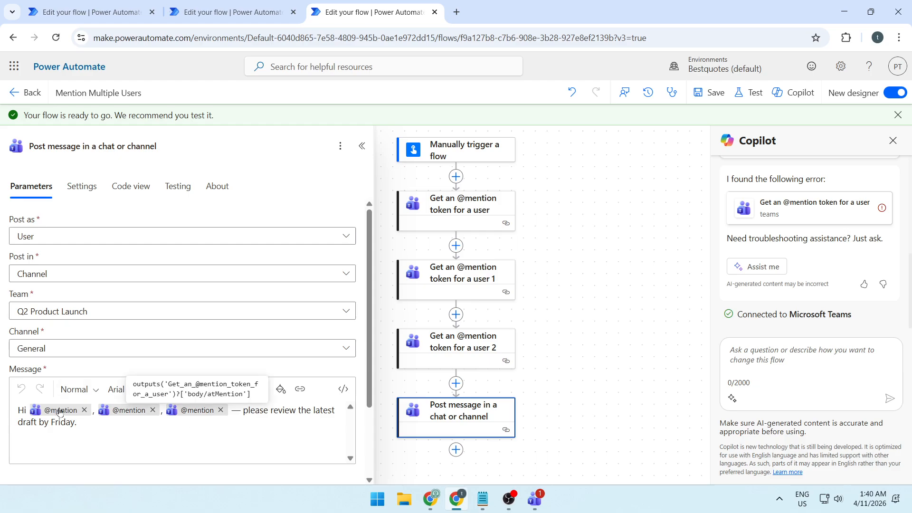
left_click(256, 436)
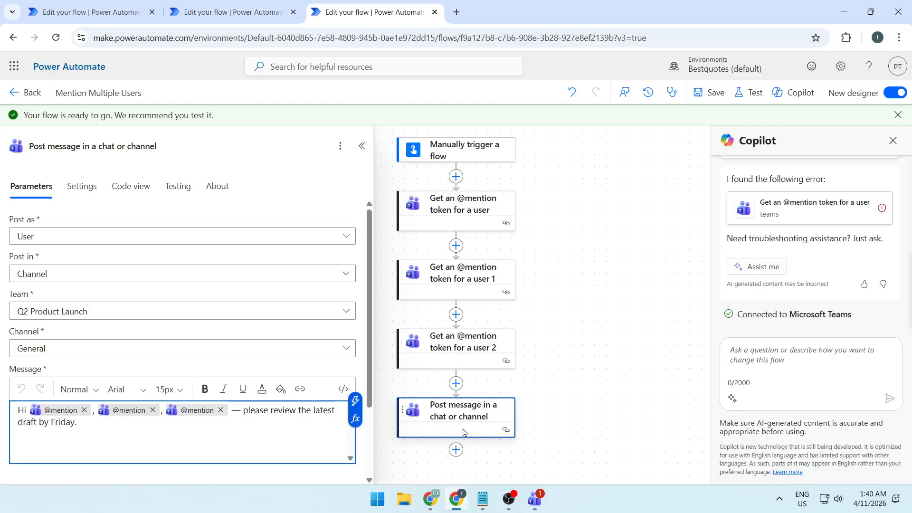
scroll(464, 432, "down", 1)
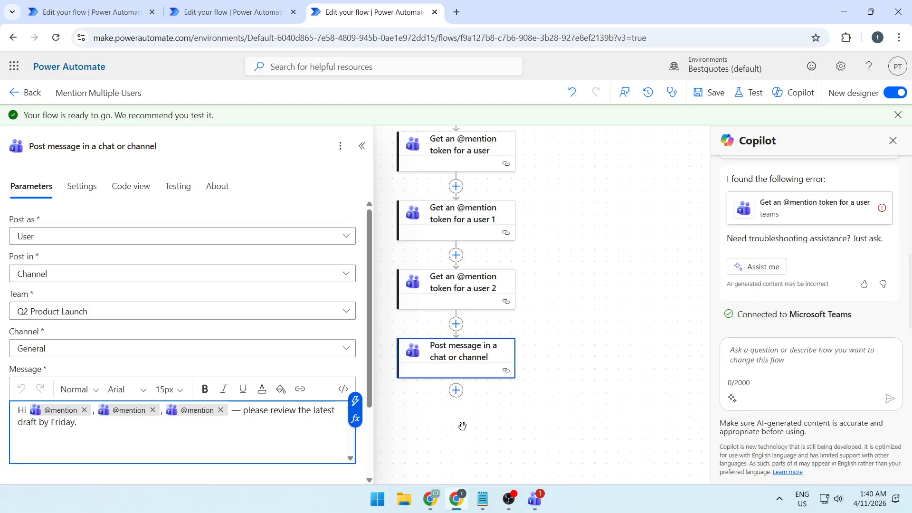
left_click(456, 324)
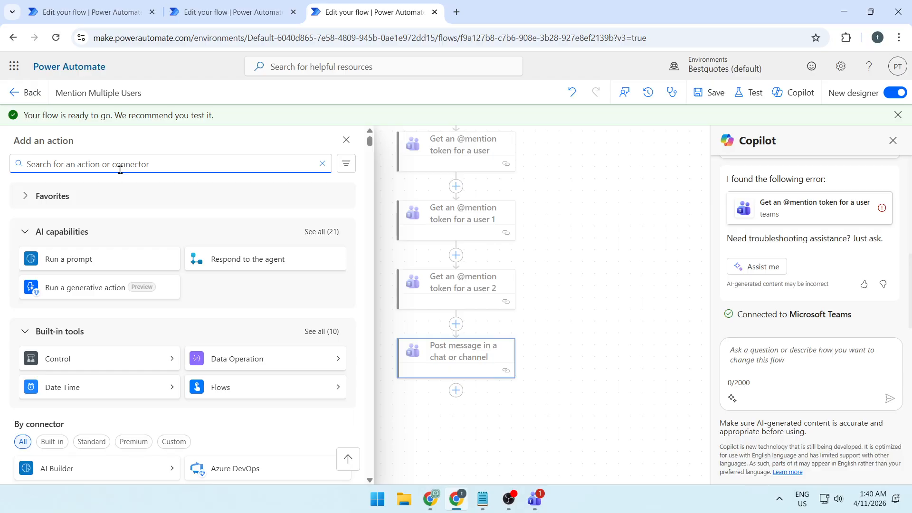
type("mention")
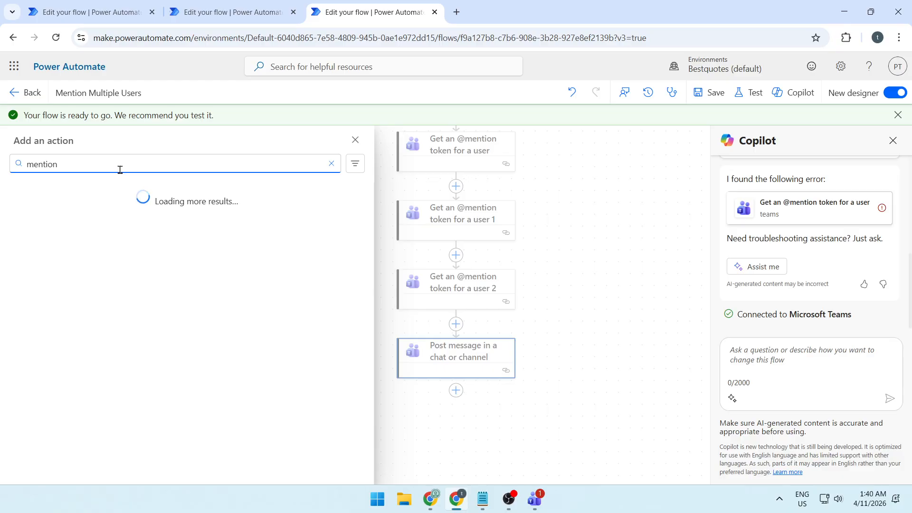
left_click(90, 248)
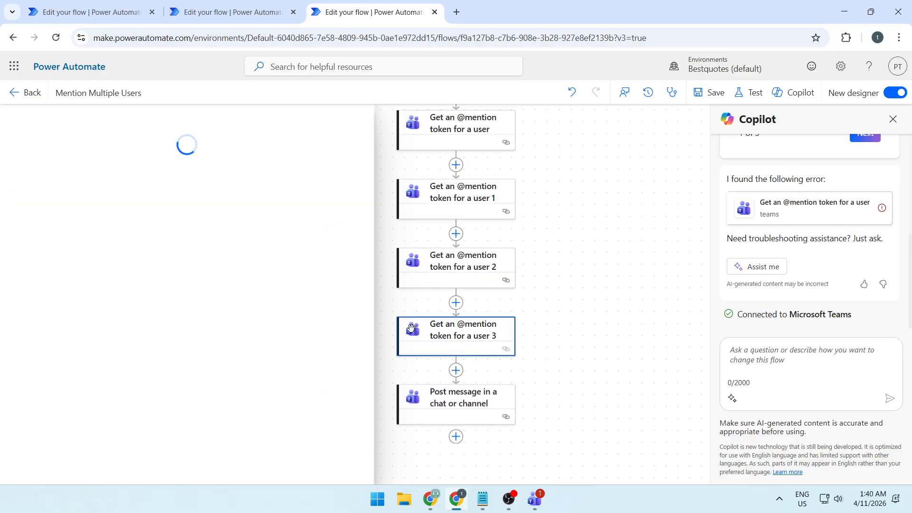
left_click(214, 213)
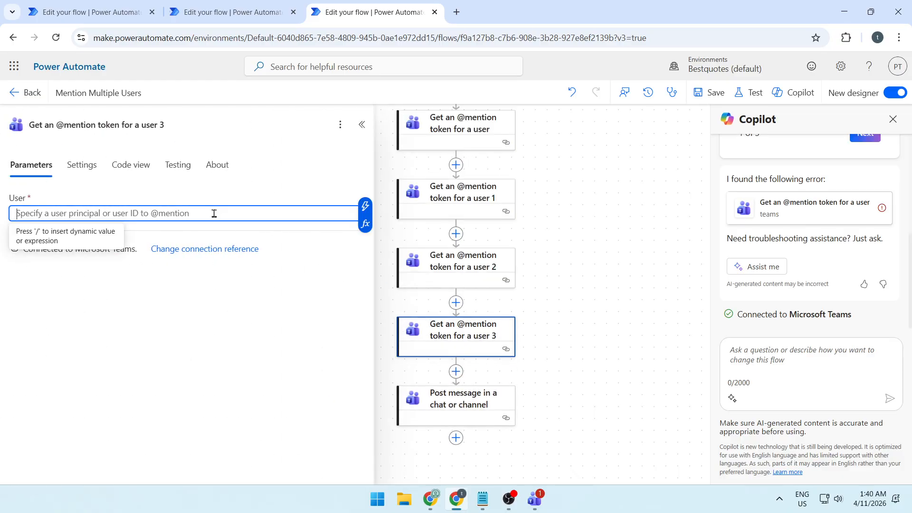